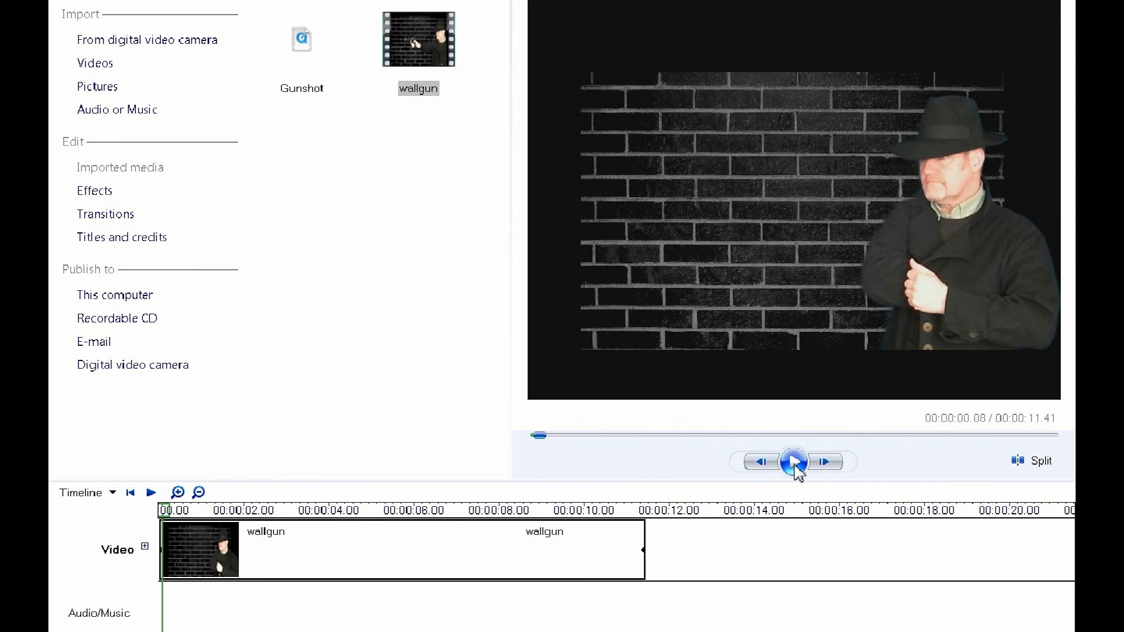
# - Play the wallgun clip to the aimed gun and step back through the frames to find the moment of firing
pyautogui.click(796, 467)
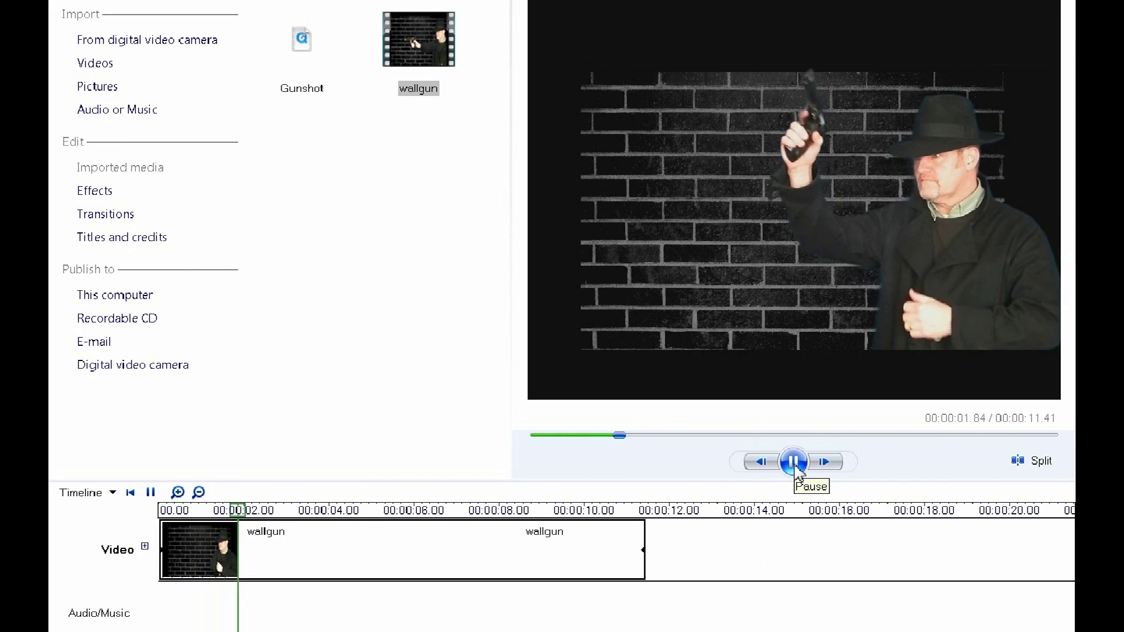
pyautogui.click(795, 463)
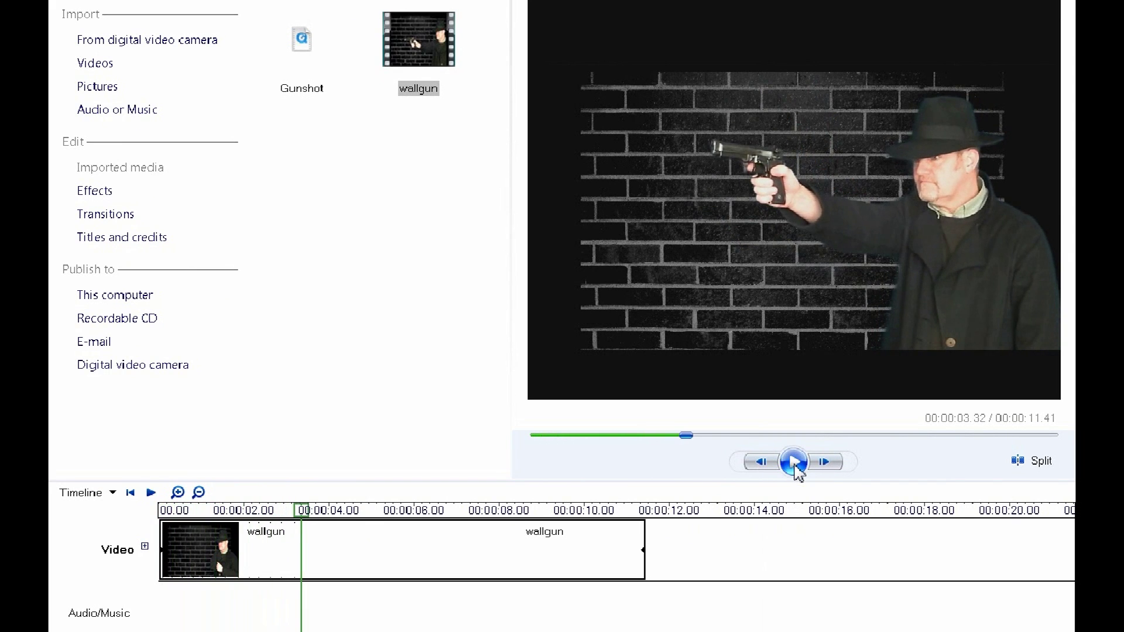
pyautogui.click(764, 462)
pyautogui.click(762, 462)
pyautogui.click(763, 462)
pyautogui.click(762, 462)
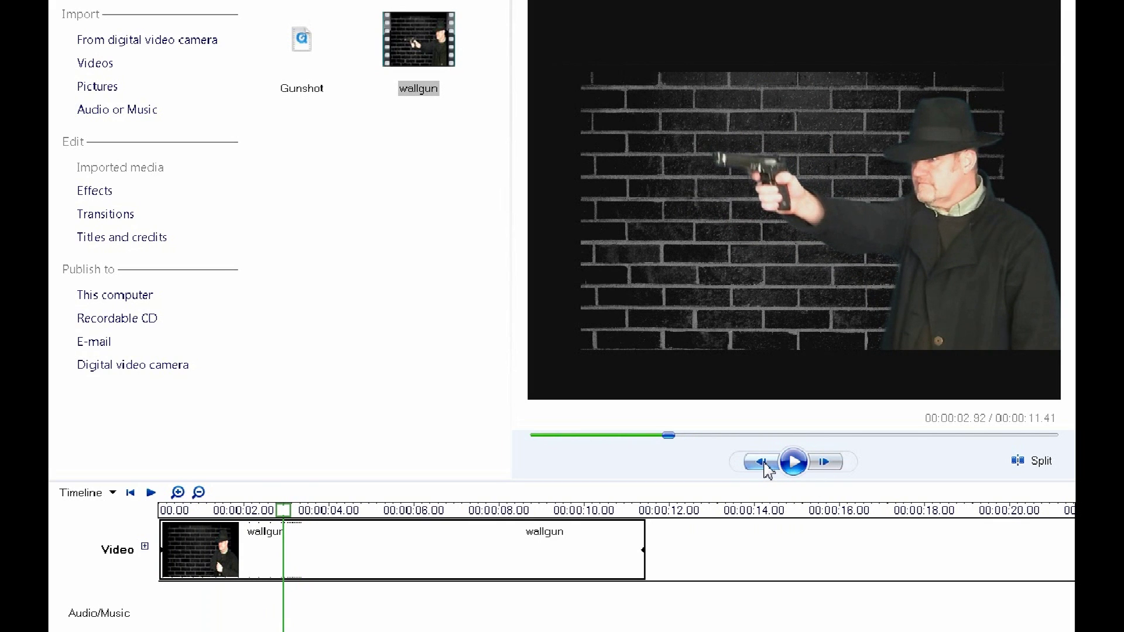
pyautogui.click(762, 462)
pyautogui.click(763, 462)
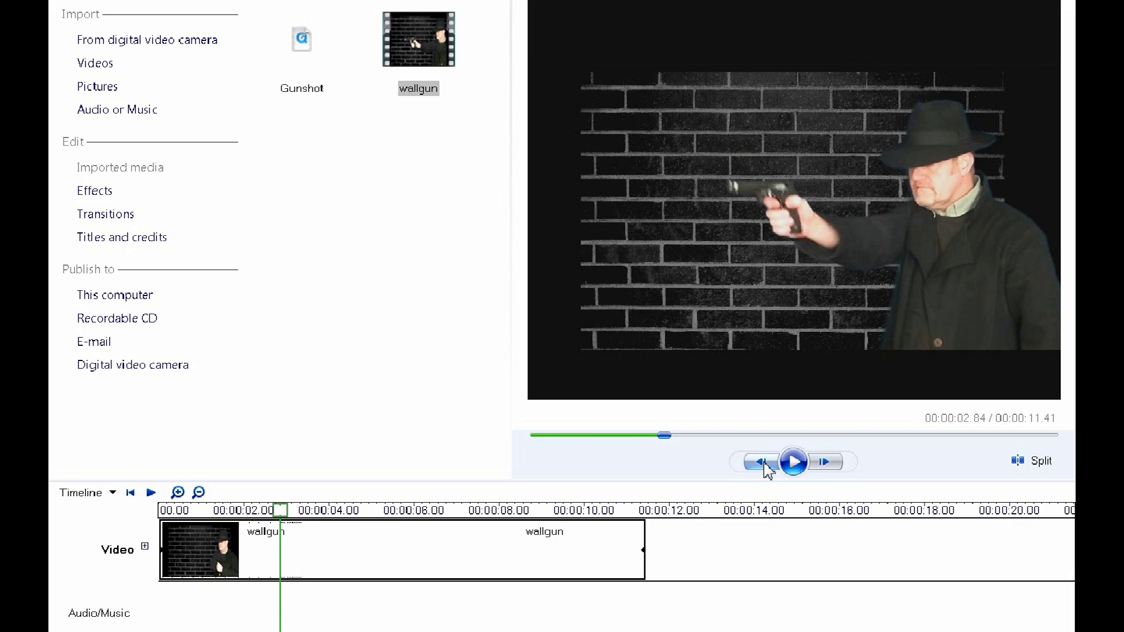
pyautogui.click(763, 462)
pyautogui.click(762, 462)
pyautogui.click(763, 462)
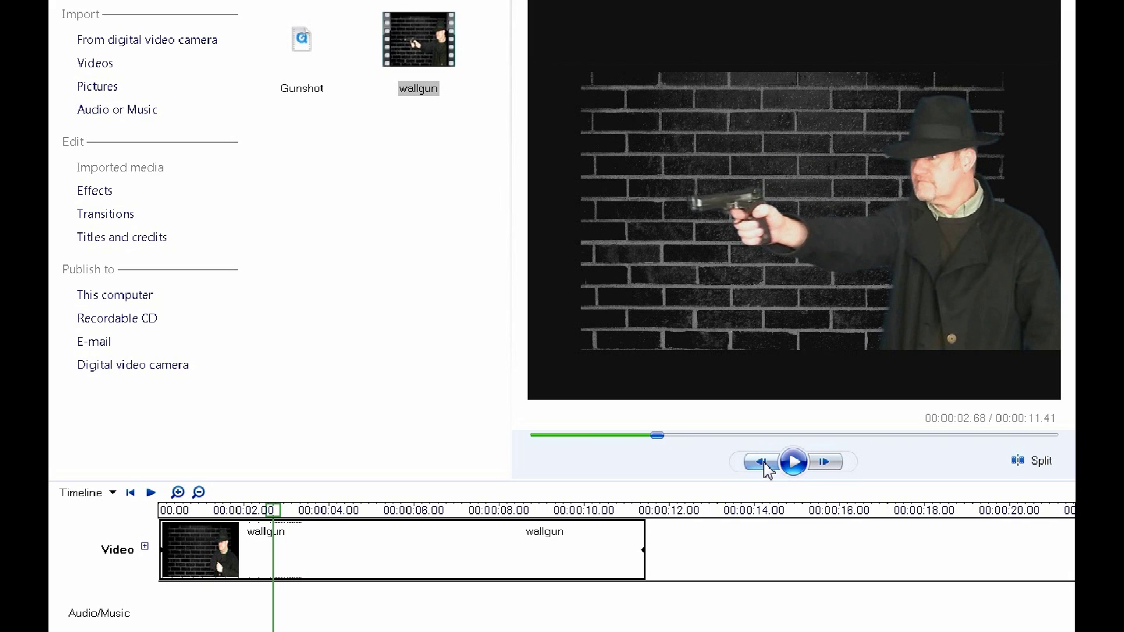
# - Split the wallgun clip at 00:00:03.00 and take a picture of that frame from the preview
pyautogui.click(826, 462)
pyautogui.click(825, 462)
pyautogui.click(826, 462)
pyautogui.click(826, 462)
pyautogui.click(825, 462)
pyautogui.click(826, 462)
pyautogui.click(825, 462)
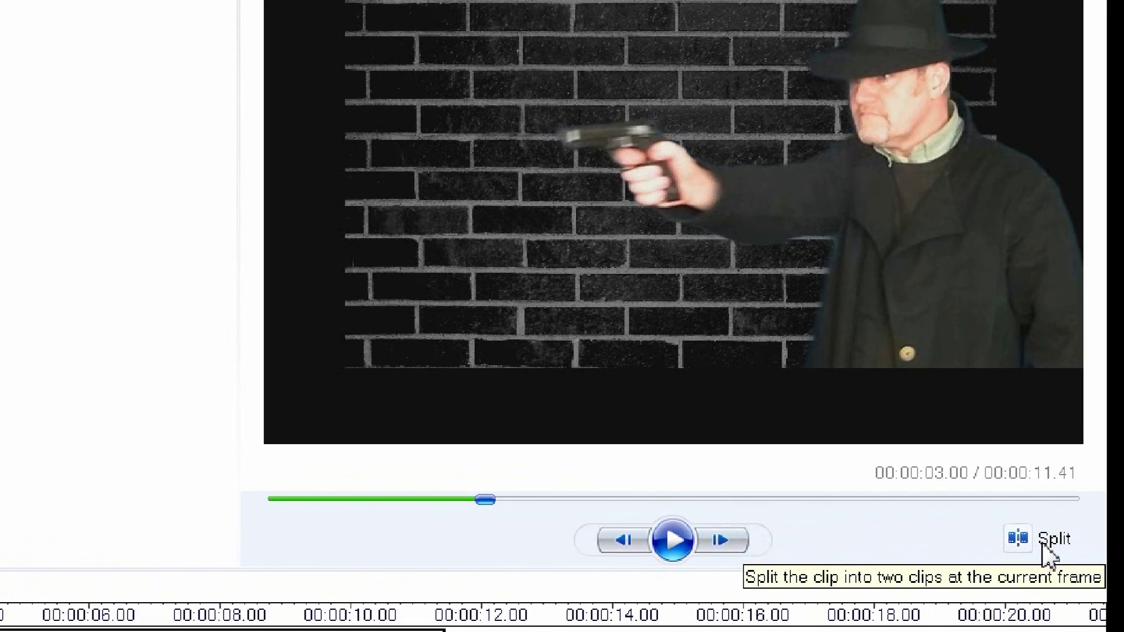
pyautogui.click(1038, 462)
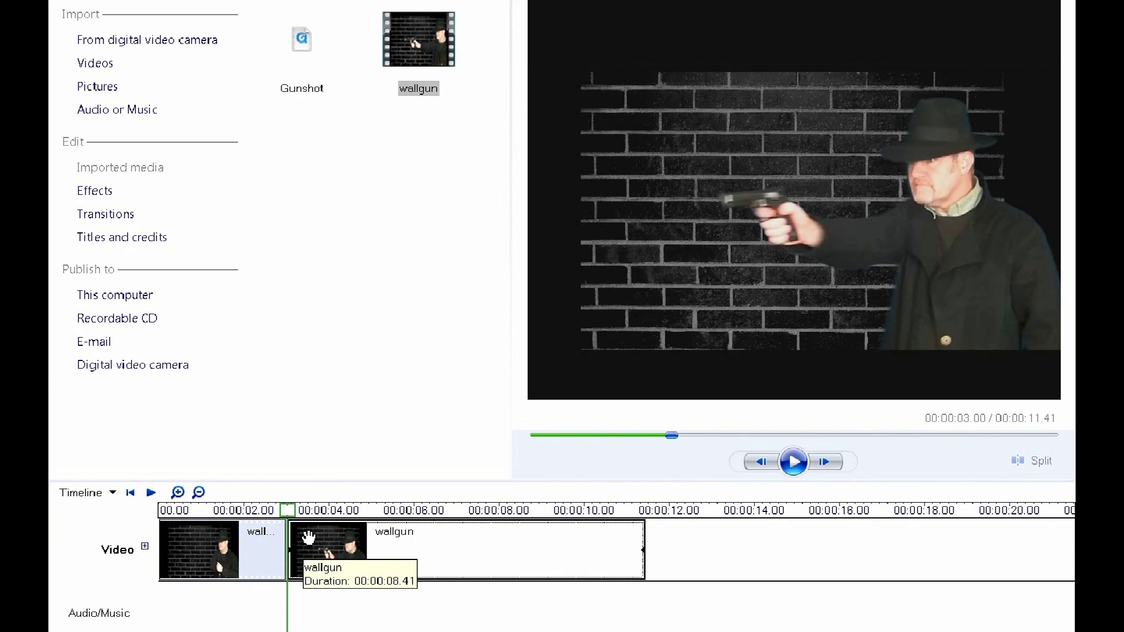
pyautogui.click(324, 23)
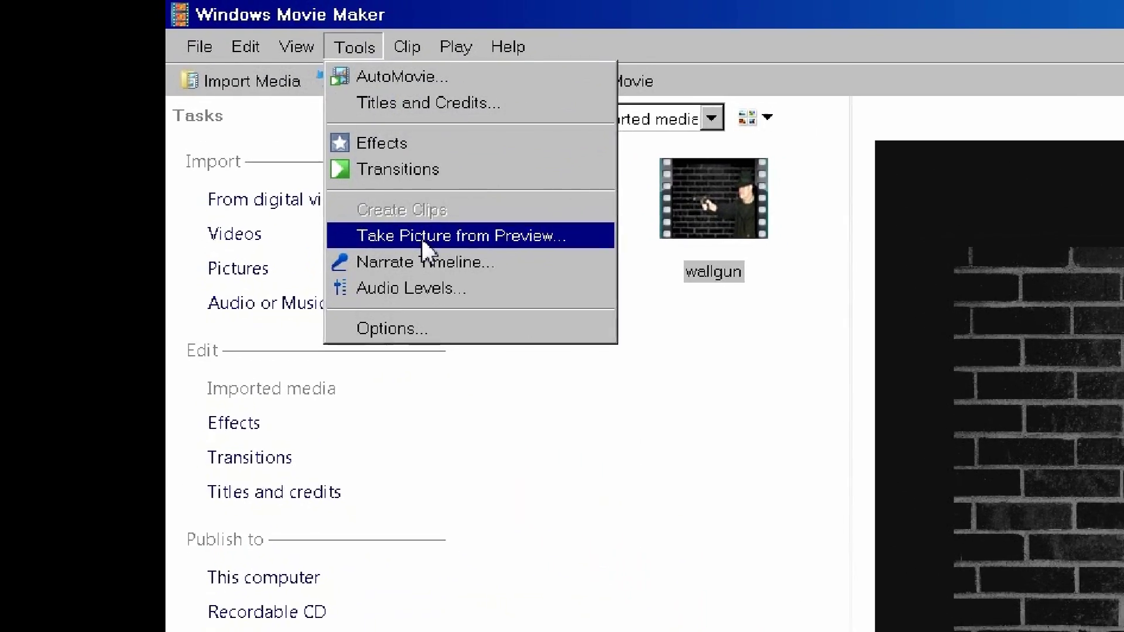
pyautogui.click(433, 249)
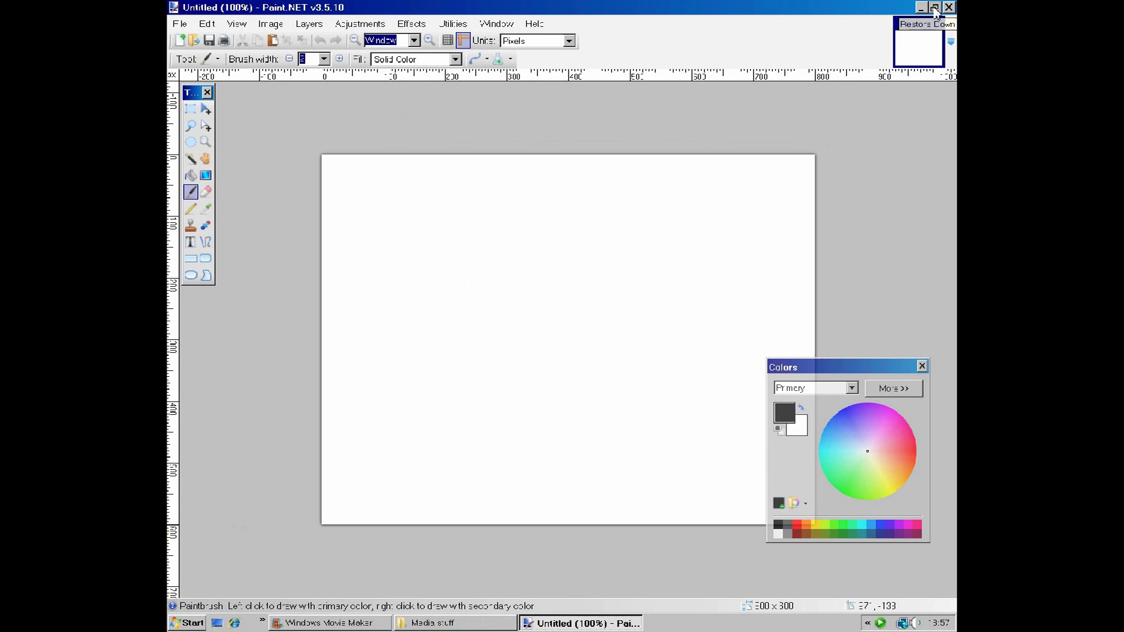
# - In Paint.NET, open the captured frame wallgun_0001.jpg from the desktop as its own image in a maximized window
pyautogui.click(935, 8)
pyautogui.moveTo(845, 57); pyautogui.dragTo(668, 8)
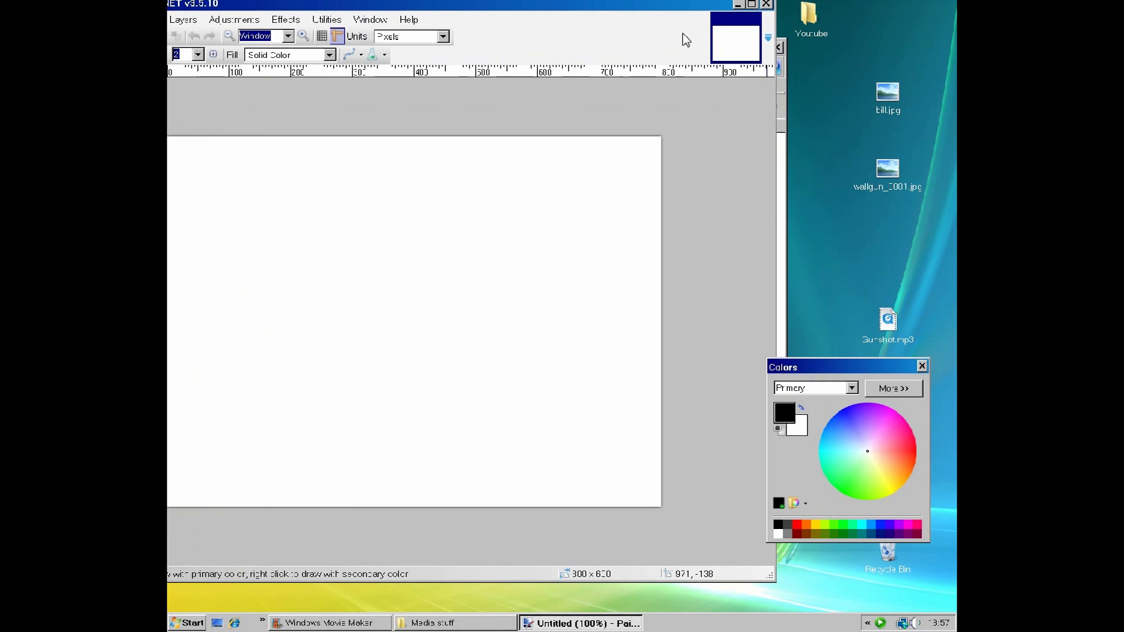
pyautogui.moveTo(889, 174); pyautogui.dragTo(443, 217)
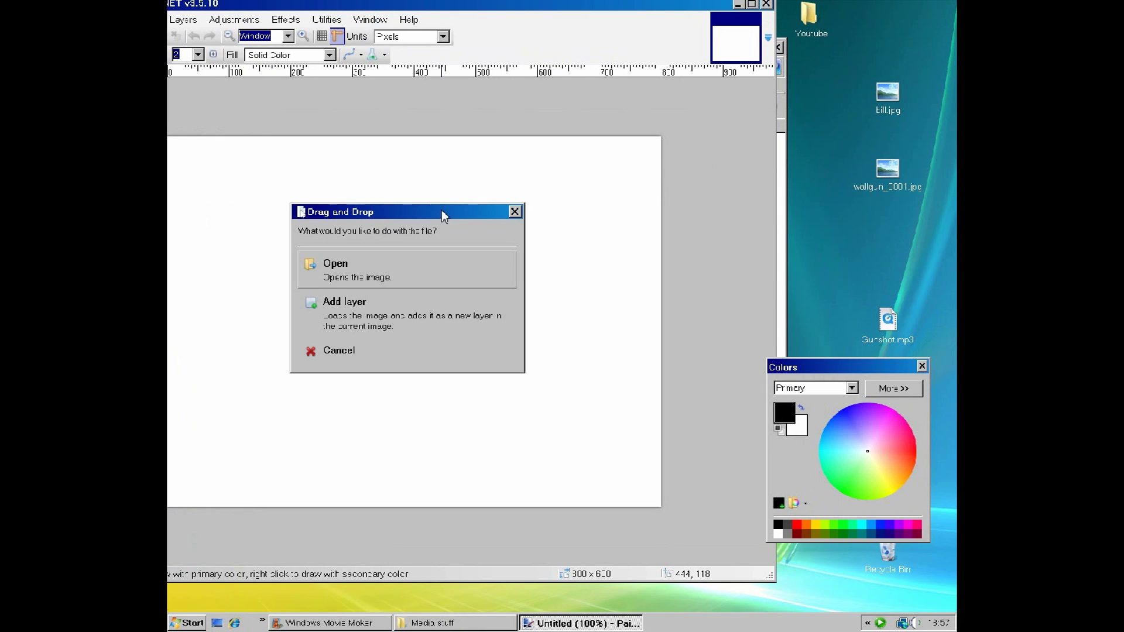
pyautogui.click(428, 279)
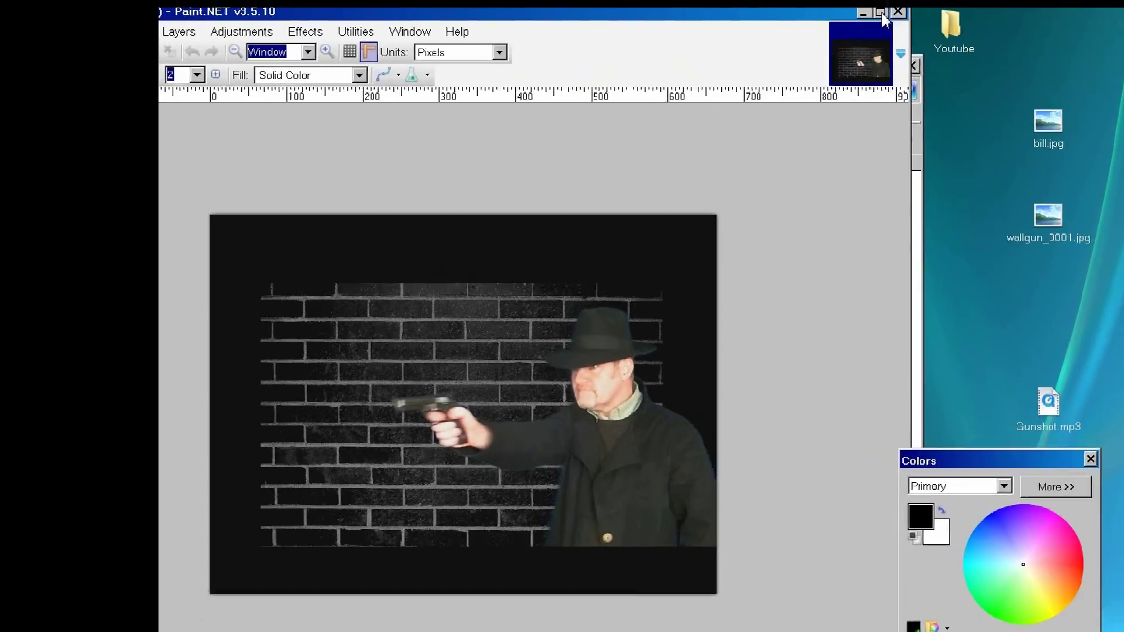
pyautogui.click(751, 4)
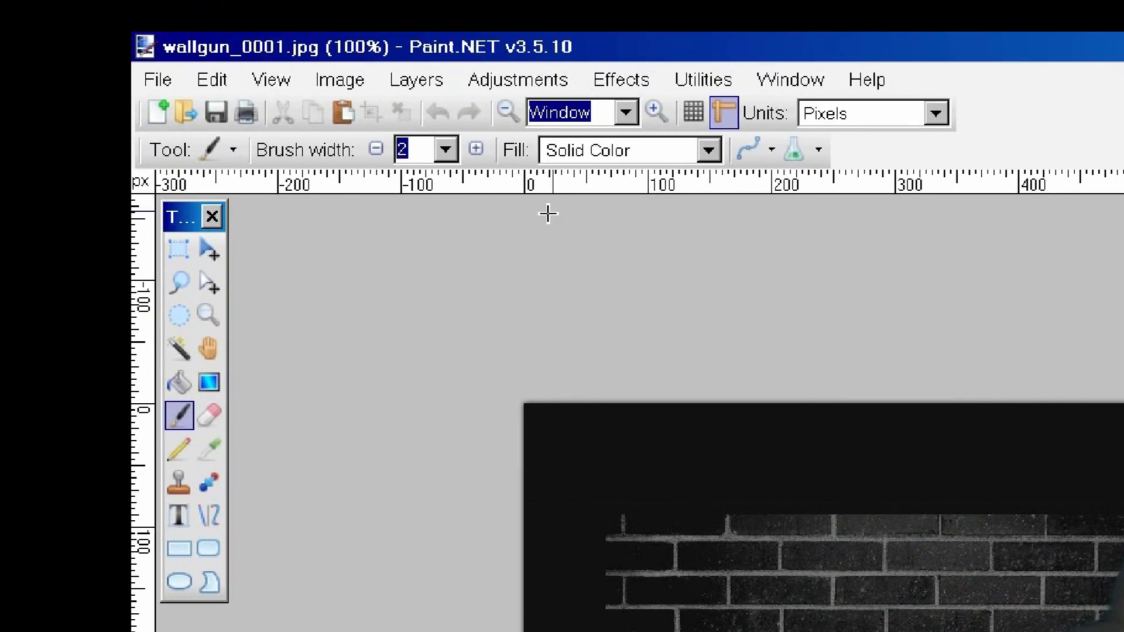
# - Set up the paintbrush with a pale yellow primary color and a brush width of 5
pyautogui.click(635, 105)
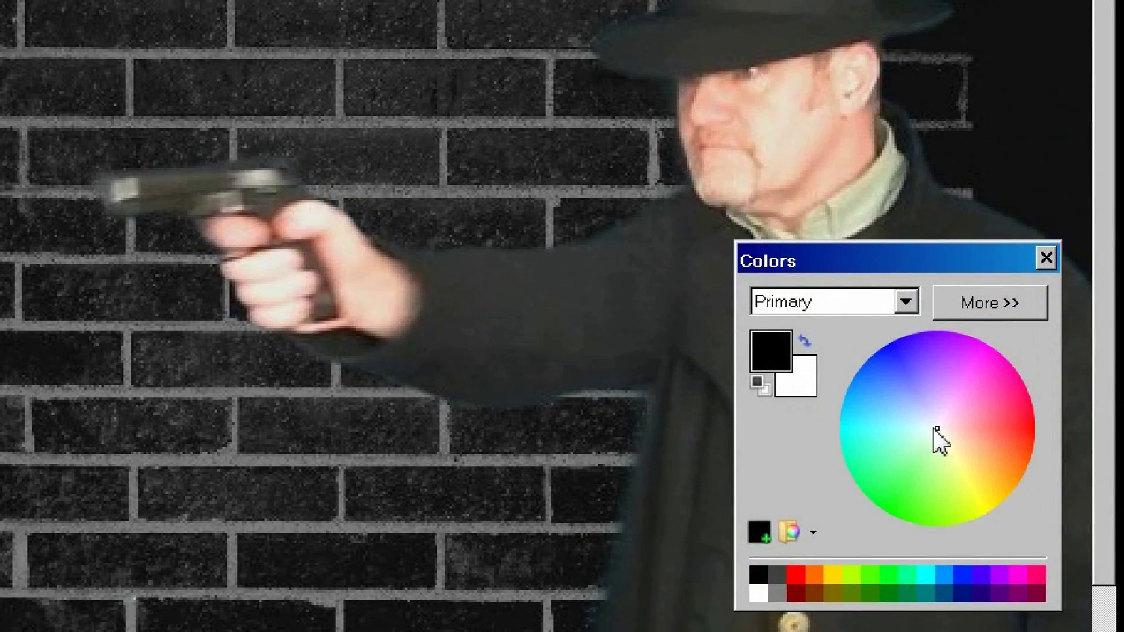
pyautogui.click(956, 454)
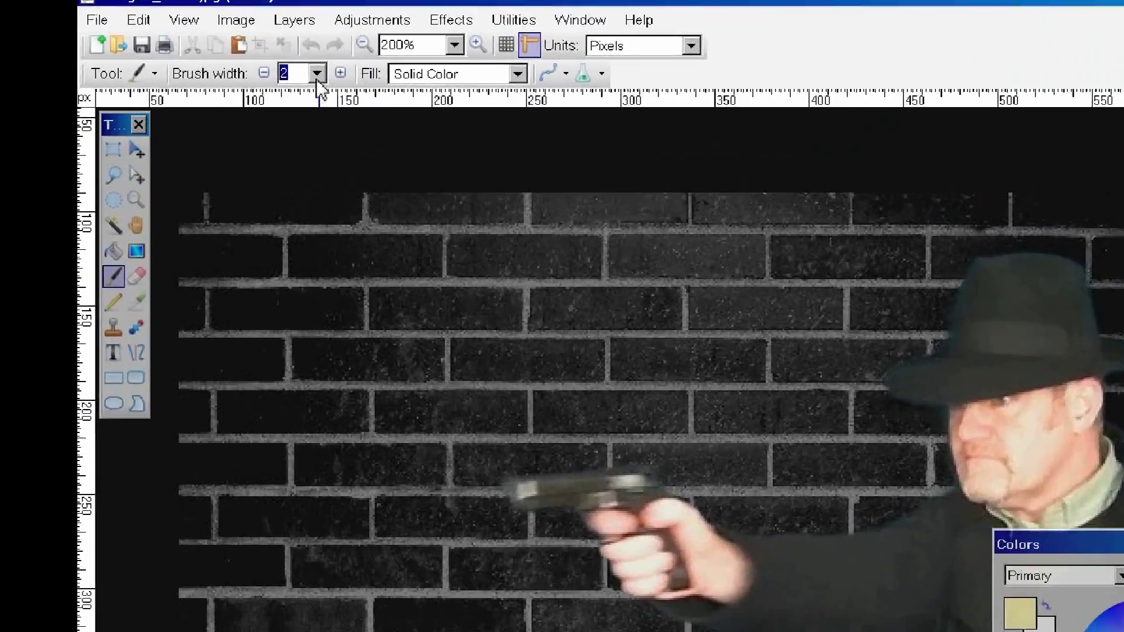
pyautogui.click(324, 59)
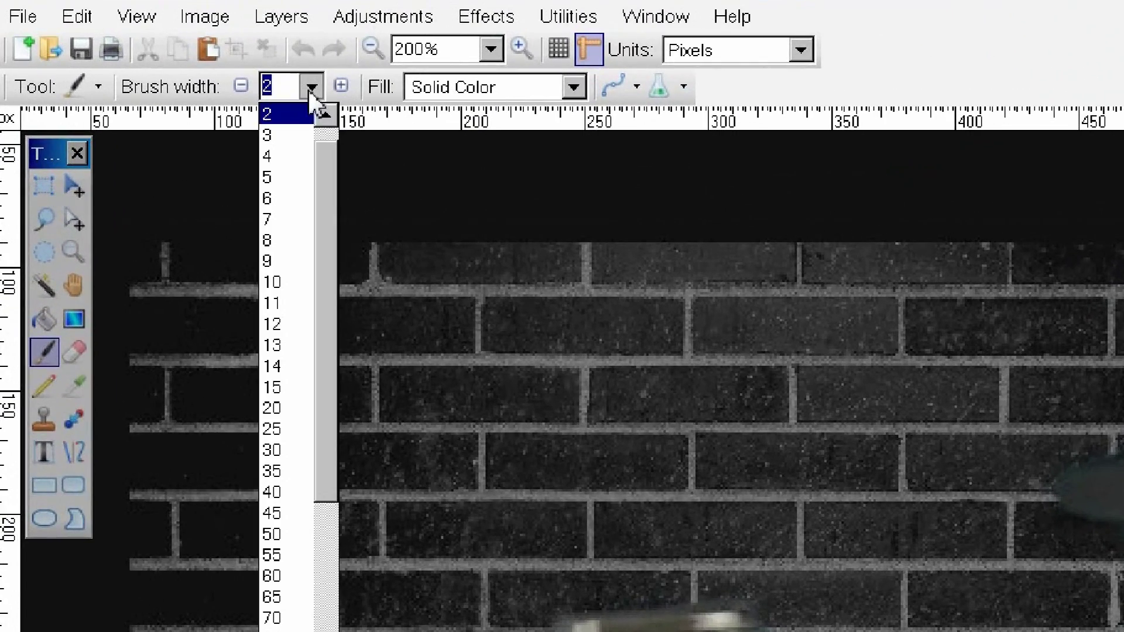
pyautogui.click(314, 177)
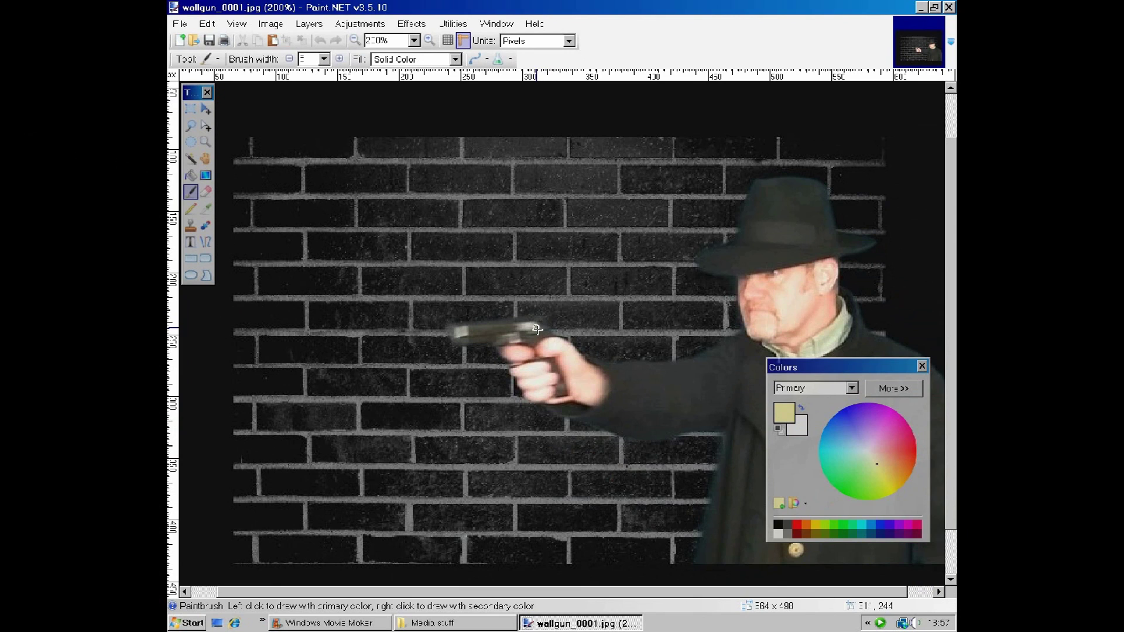
# - Paint a solid, tapering pale yellow muzzle flash in front of the gun barrel and give it a white core
pyautogui.moveTo(450, 335); pyautogui.dragTo(412, 338)
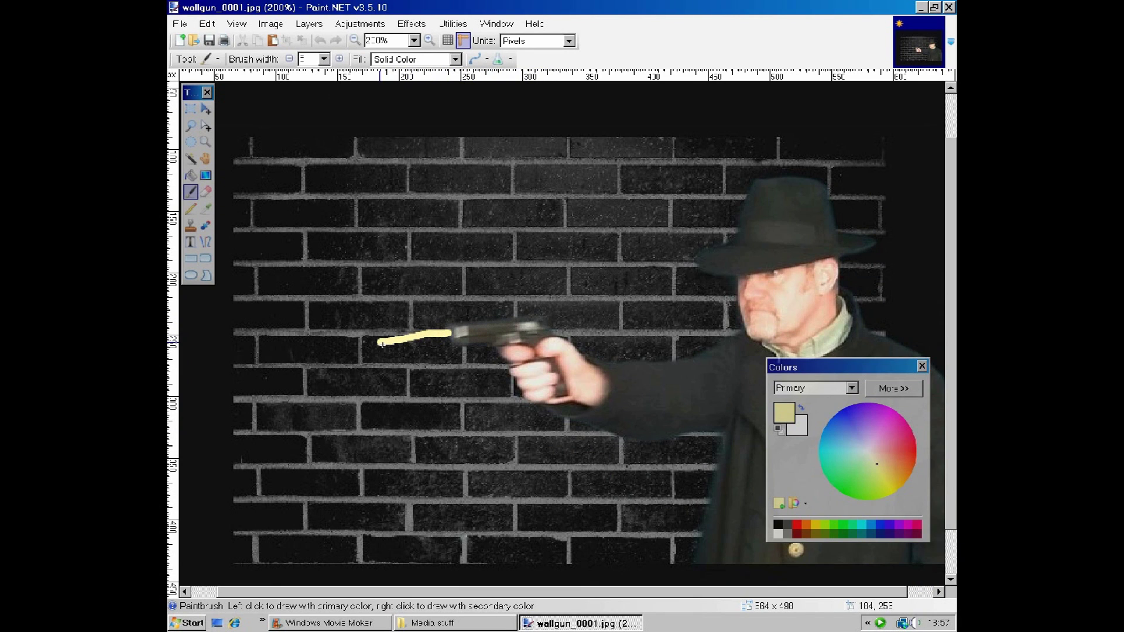
pyautogui.moveTo(362, 347); pyautogui.dragTo(360, 347)
pyautogui.moveTo(451, 334)
pyautogui.mouseDown()
pyautogui.moveTo(346, 352)
pyautogui.moveTo(426, 356)
pyautogui.mouseUp()
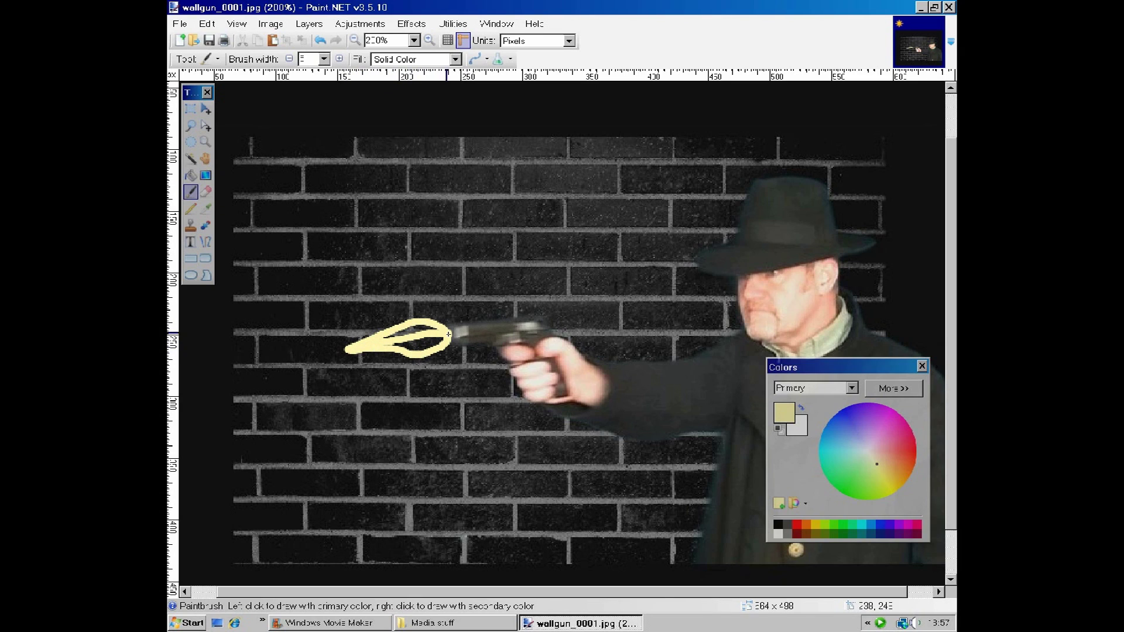
pyautogui.moveTo(391, 354)
pyautogui.mouseDown()
pyautogui.moveTo(414, 346)
pyautogui.moveTo(402, 337)
pyautogui.mouseUp()
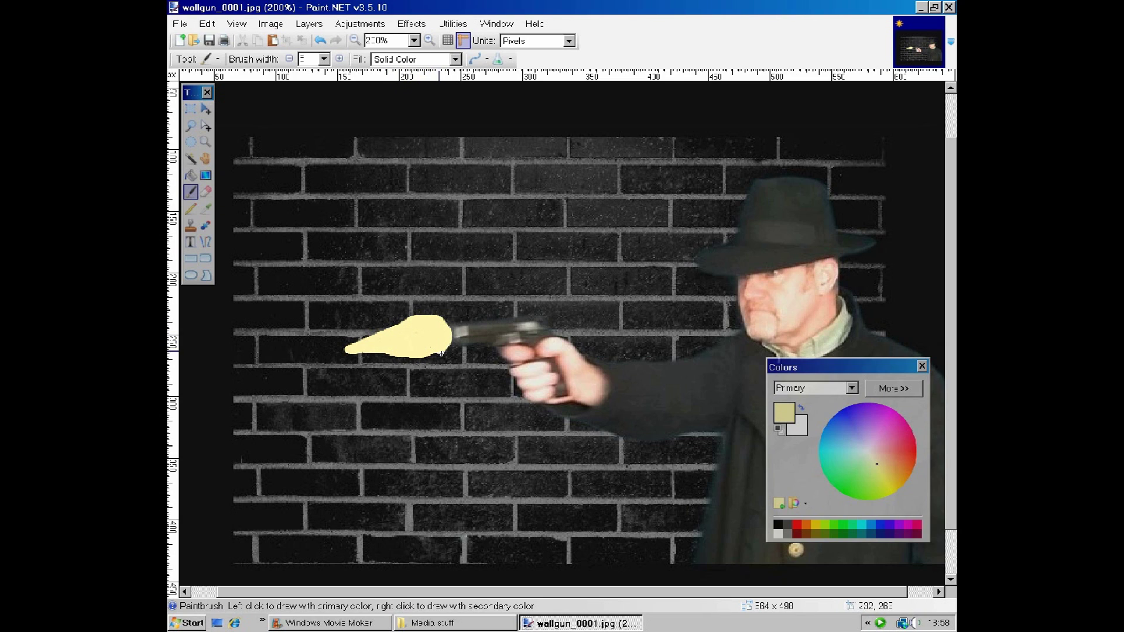
pyautogui.click(779, 534)
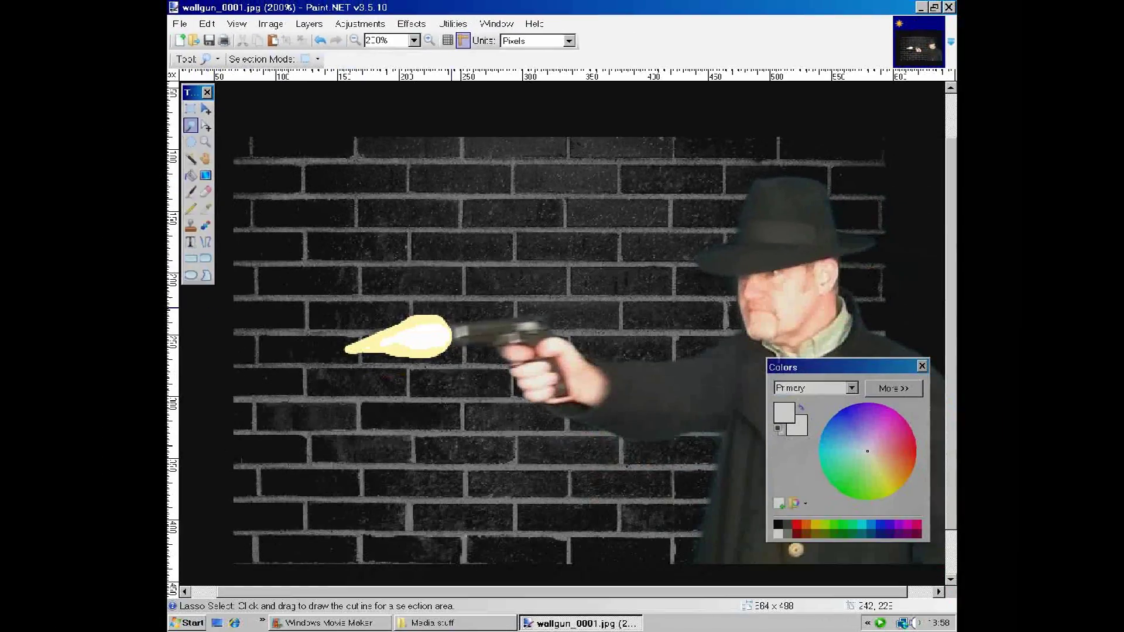
# - Lasso a loose outline around the muzzle flash and apply a Gaussian Blur with radius 8 to it
pyautogui.click(100, 187)
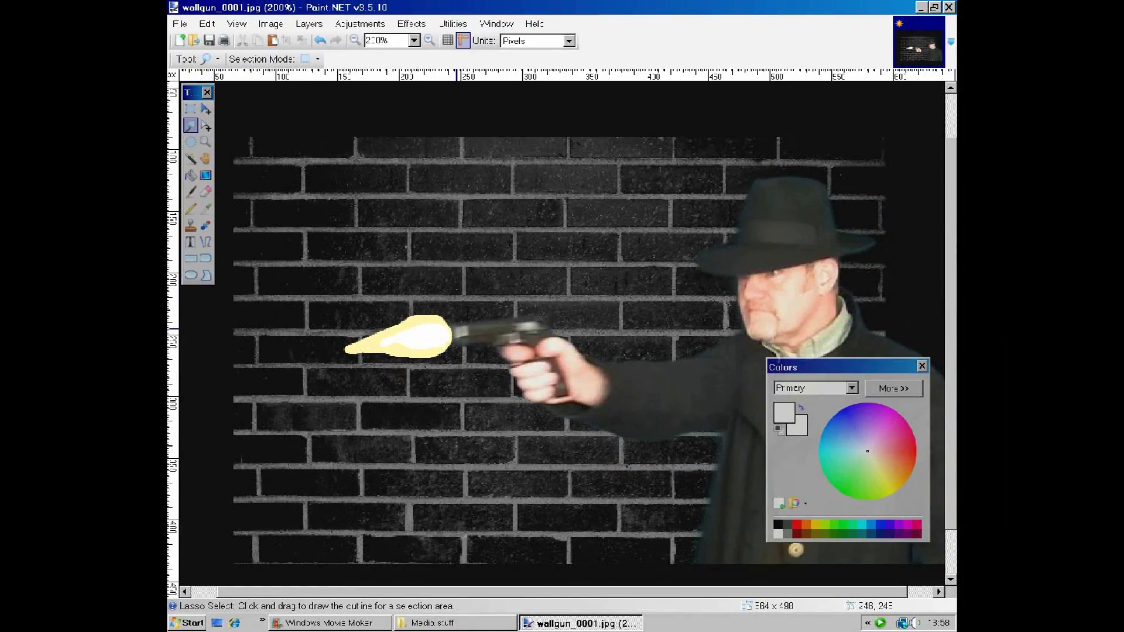
pyautogui.moveTo(454, 328)
pyautogui.mouseDown()
pyautogui.moveTo(444, 309)
pyautogui.moveTo(420, 305)
pyautogui.moveTo(339, 352)
pyautogui.moveTo(395, 366)
pyautogui.moveTo(455, 355)
pyautogui.mouseUp()
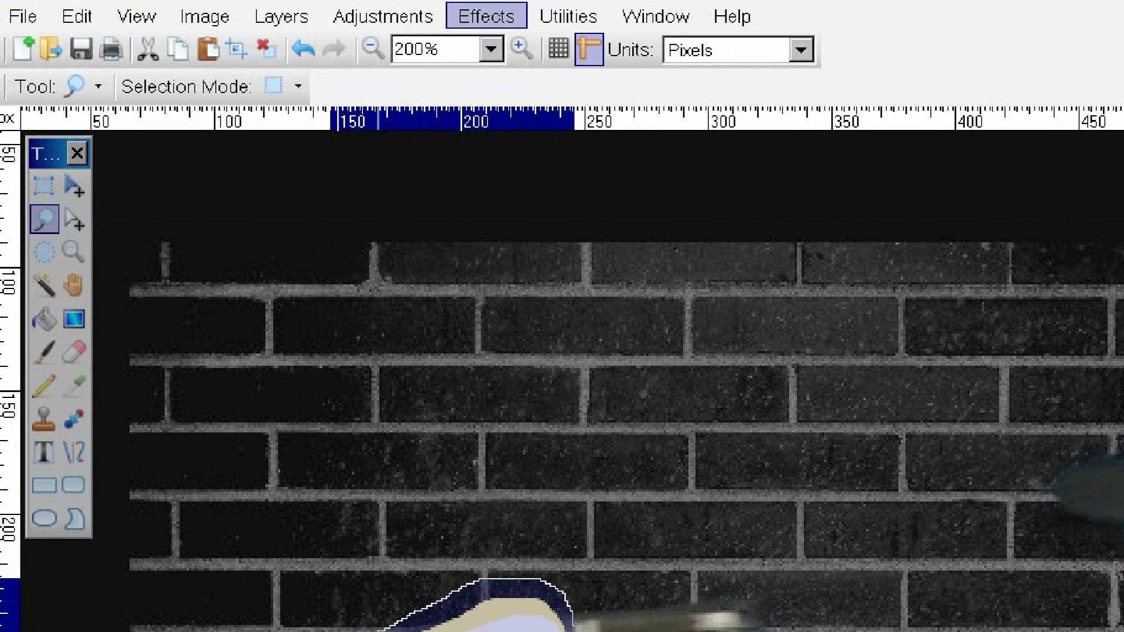
pyautogui.click(486, 17)
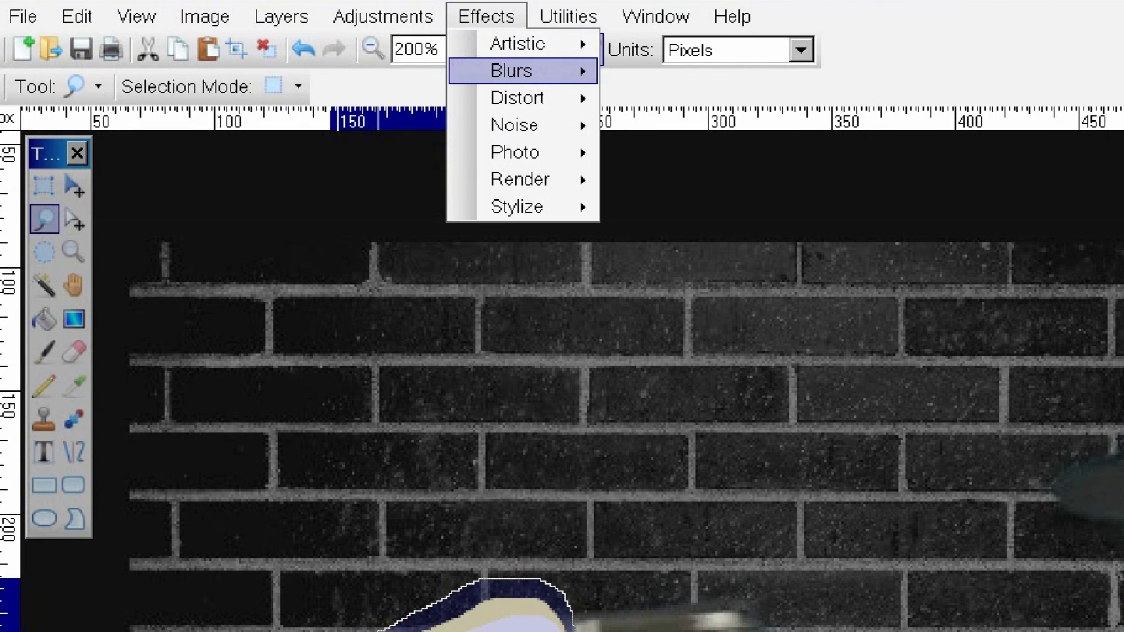
pyautogui.moveTo(510, 71)
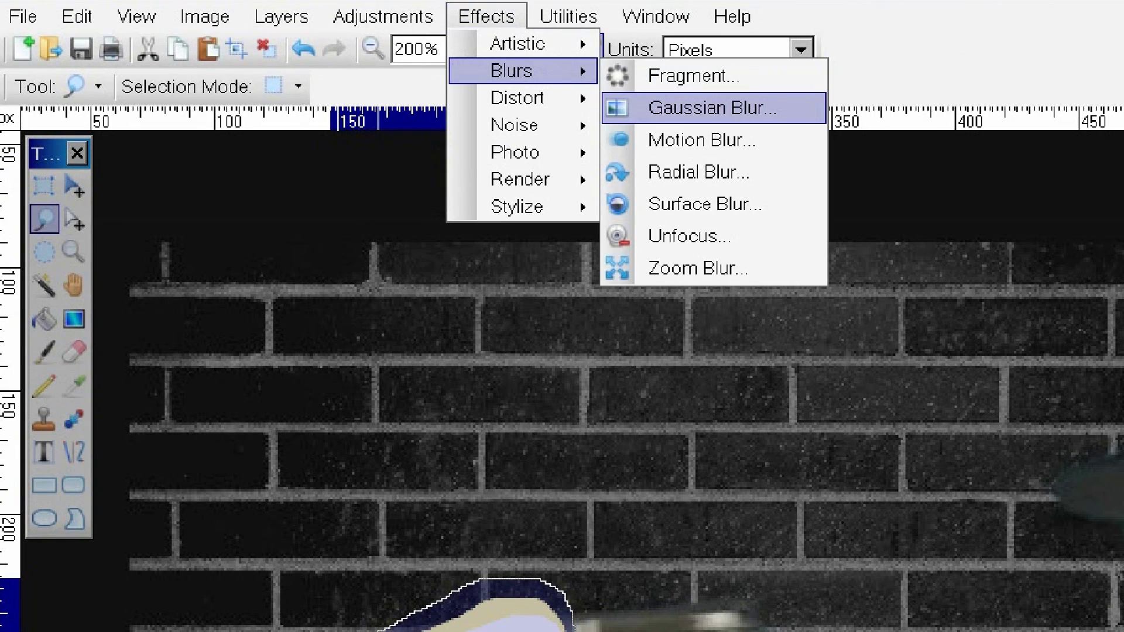
pyautogui.click(712, 108)
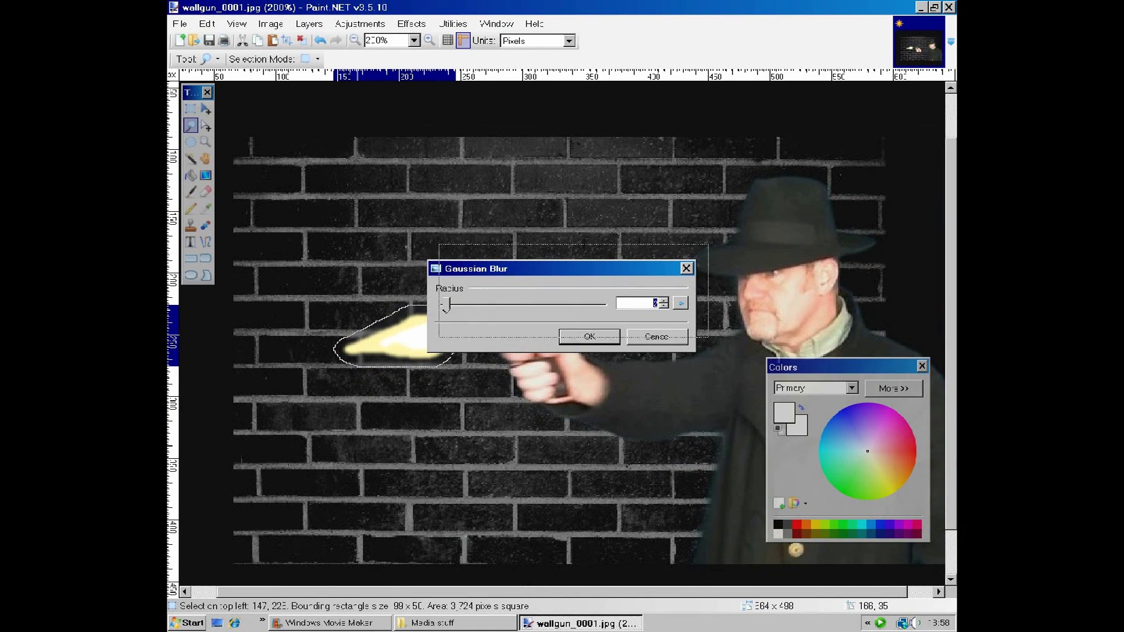
pyautogui.moveTo(527, 268); pyautogui.dragTo(549, 193)
pyautogui.moveTo(467, 233); pyautogui.dragTo(474, 234)
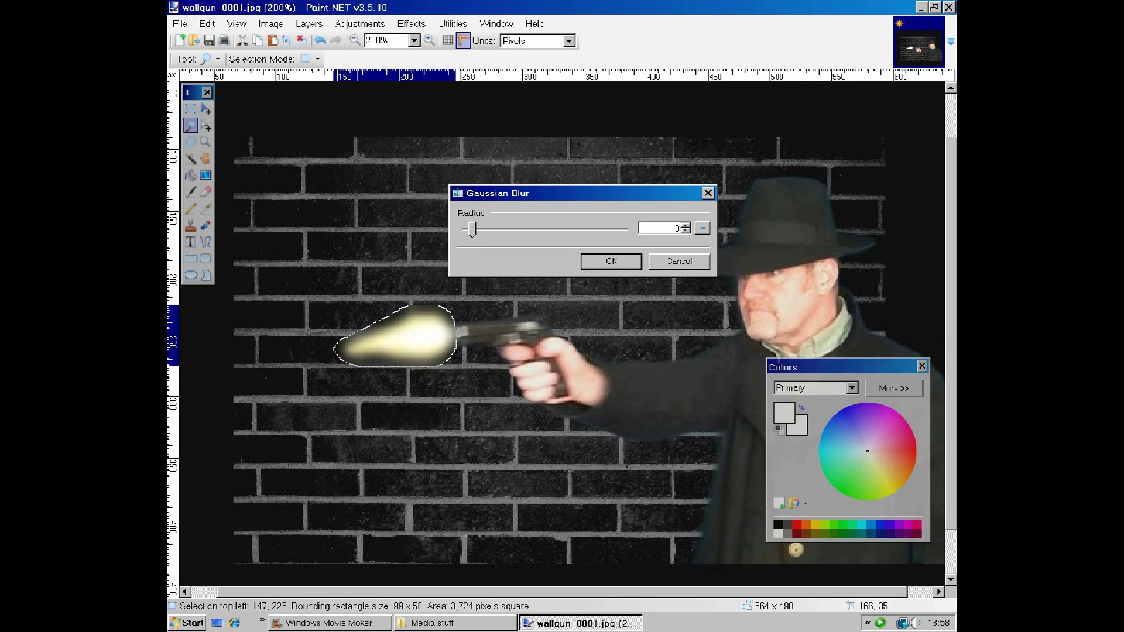
pyautogui.click(612, 261)
# - Deselect the muzzle flash and raise the brightness of the whole image slightly
pyautogui.hotkey('ctrl', 'shift', 'l')
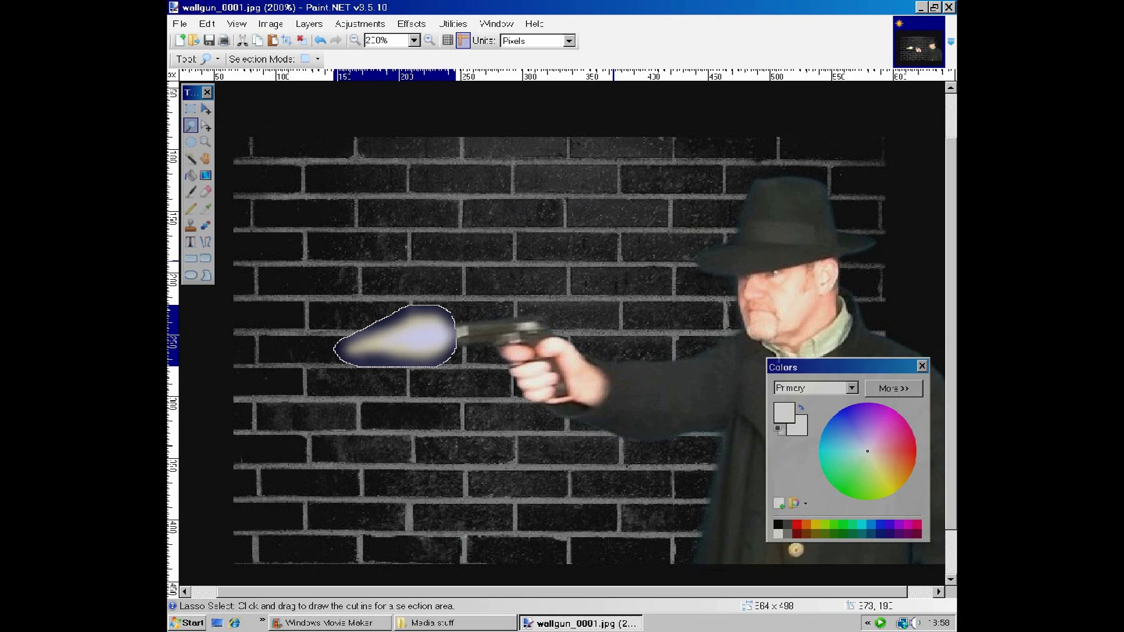
pyautogui.hotkey('ctrl', 'z')
pyautogui.hotkey('ctrl', 'd')
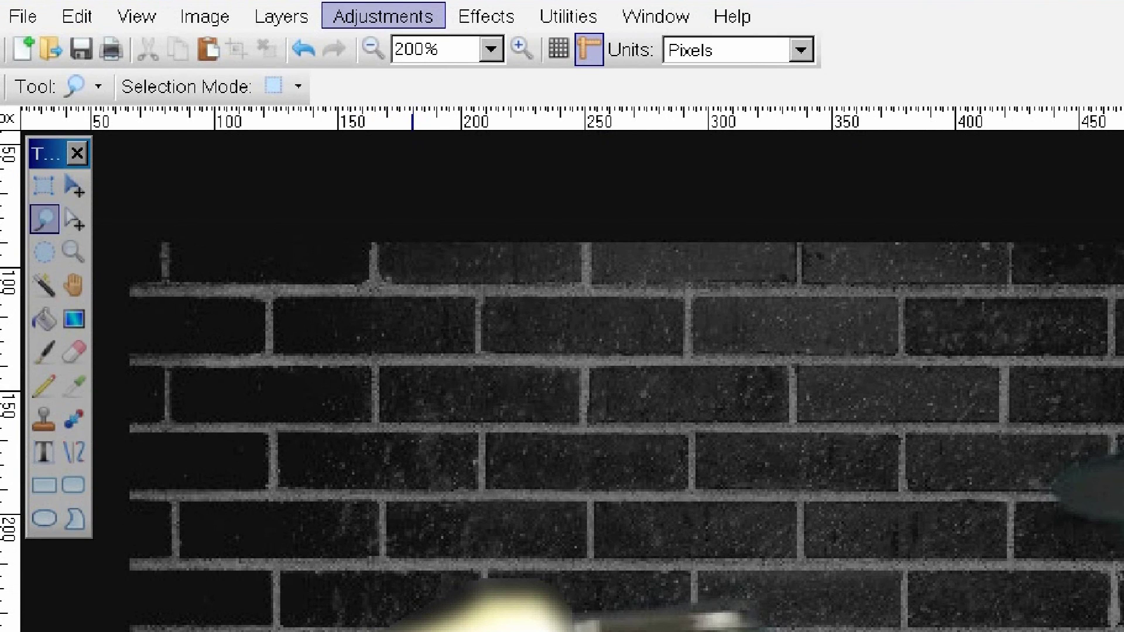
pyautogui.click(383, 16)
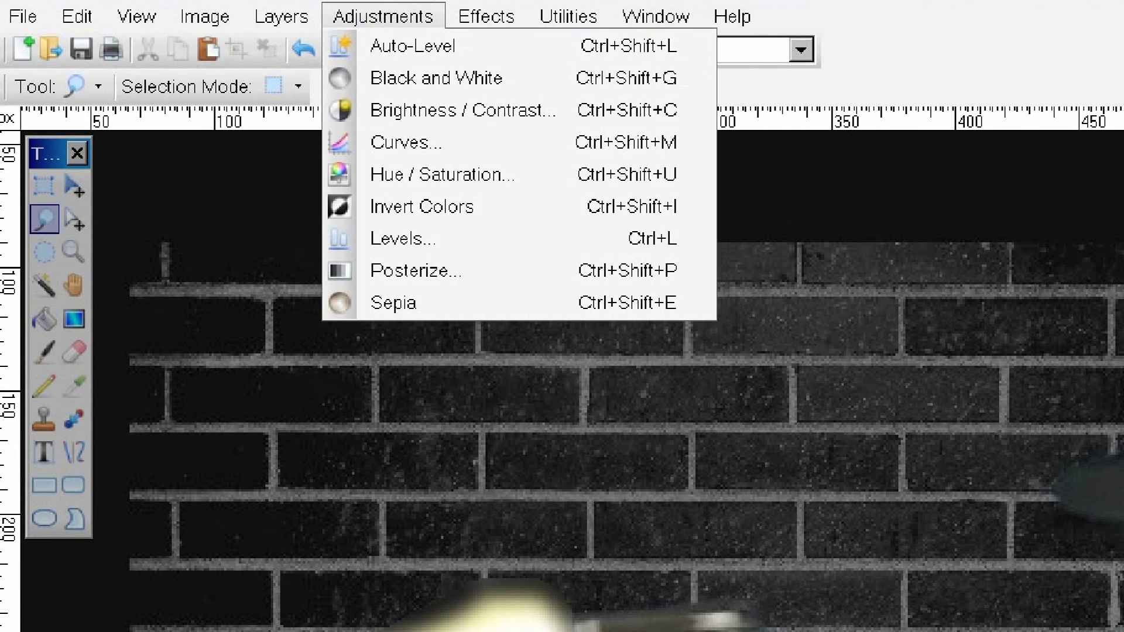
pyautogui.click(463, 110)
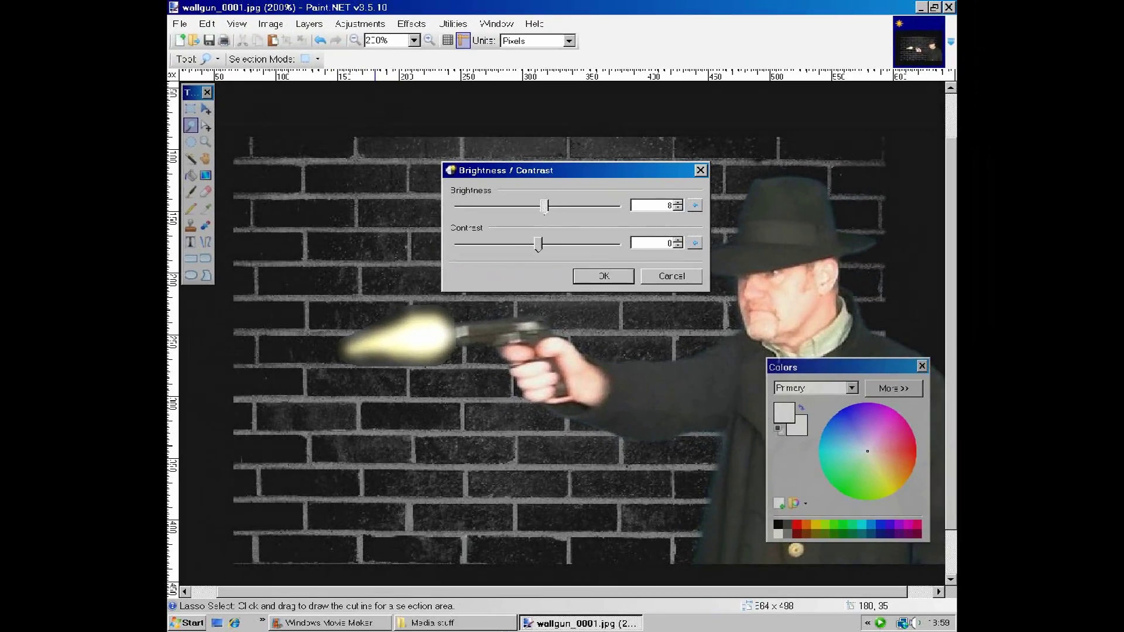
pyautogui.write('12')
pyautogui.moveTo(548, 206); pyautogui.dragTo(554, 206)
pyautogui.click(604, 276)
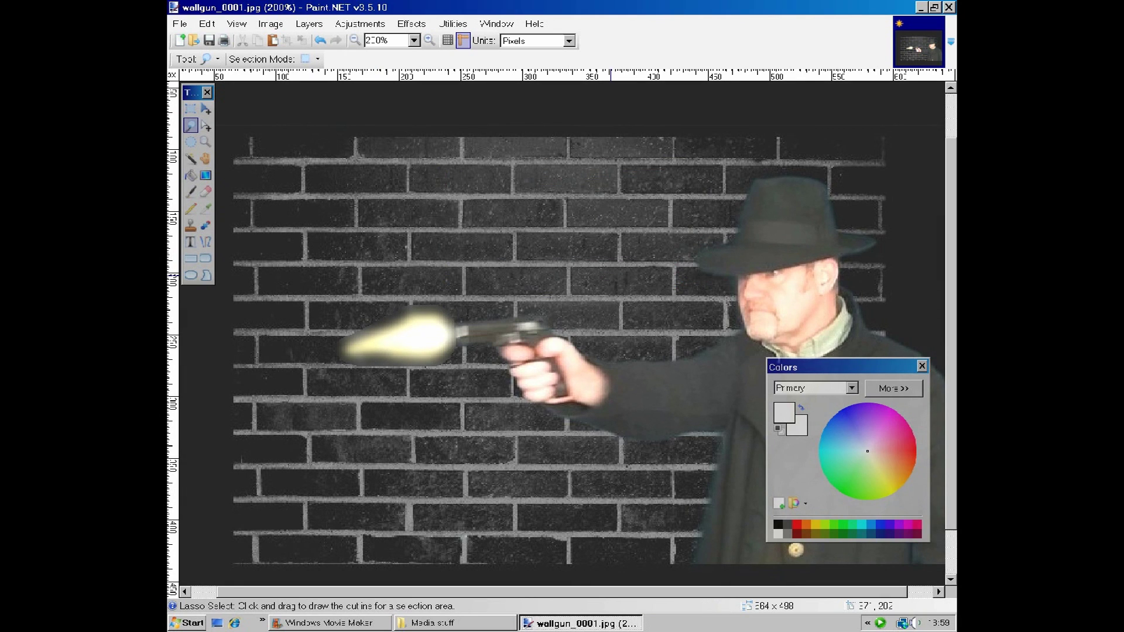
# - Save the edited wallgun_0001.jpg at quality 100
pyautogui.click(180, 23)
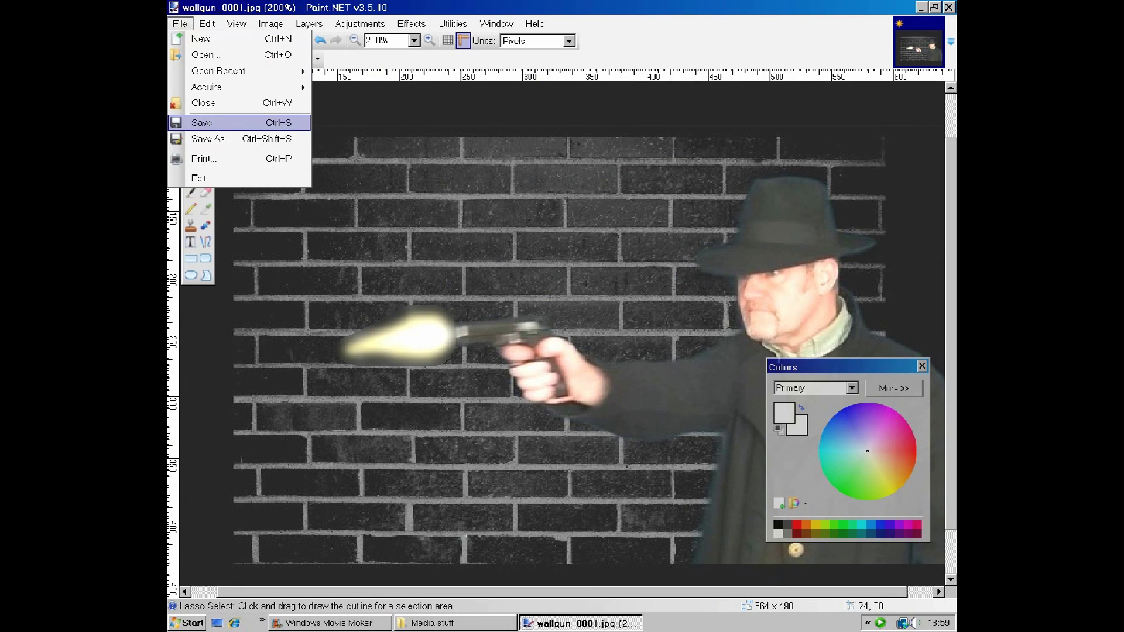
pyautogui.click(200, 117)
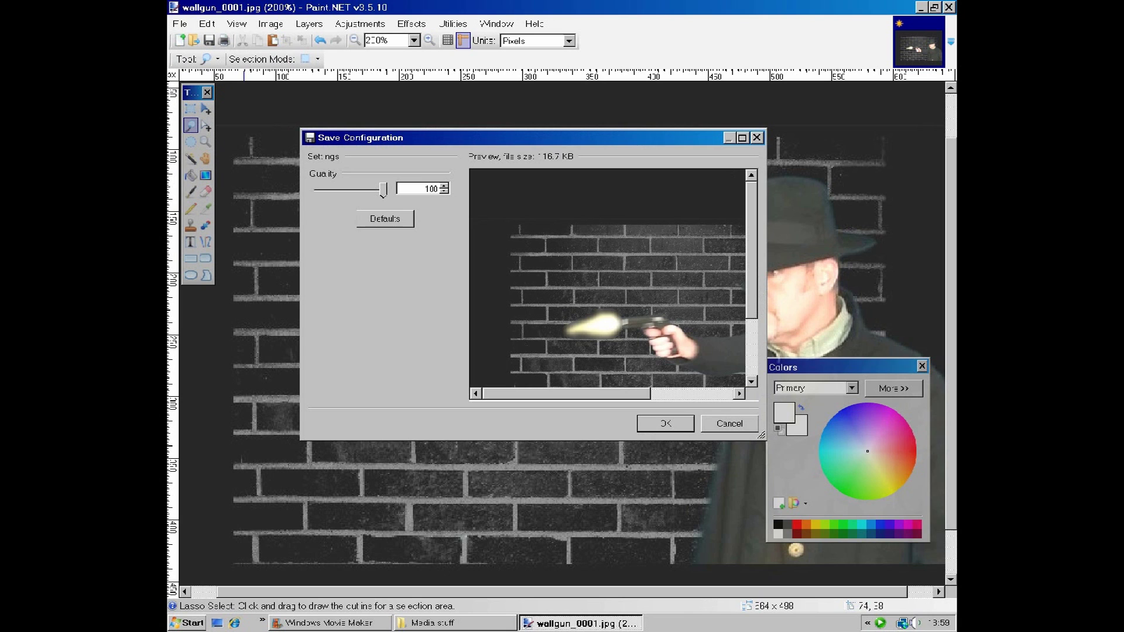
pyautogui.press('Return')
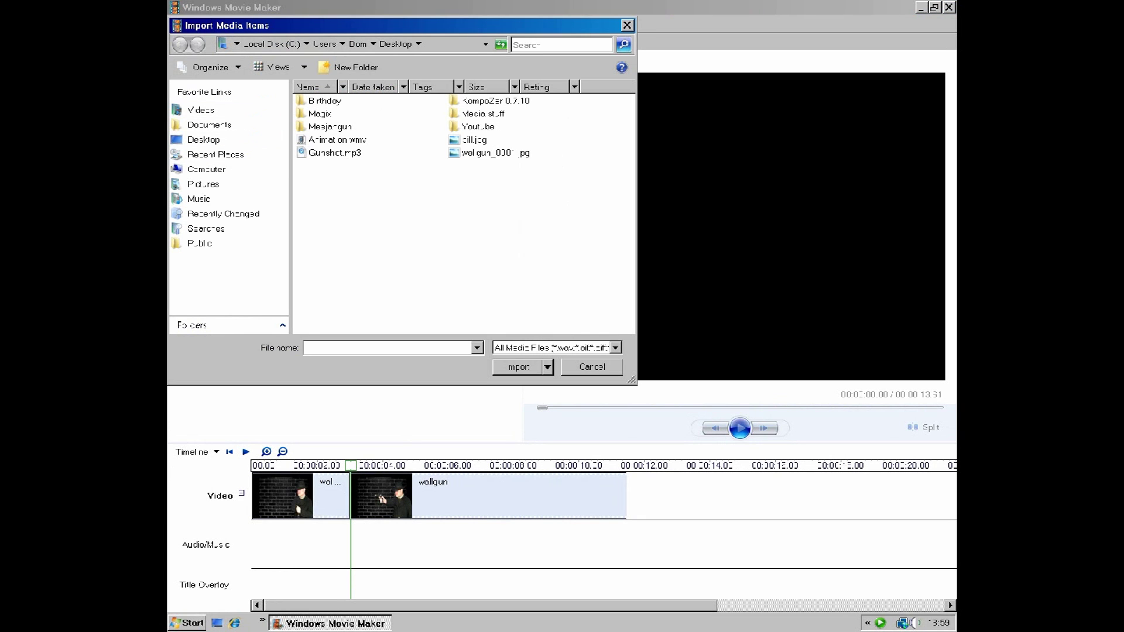
# - Import wallgun_0001.jpg from the Desktop and place it on the video track between the two wallgun clips
pyautogui.click(495, 153)
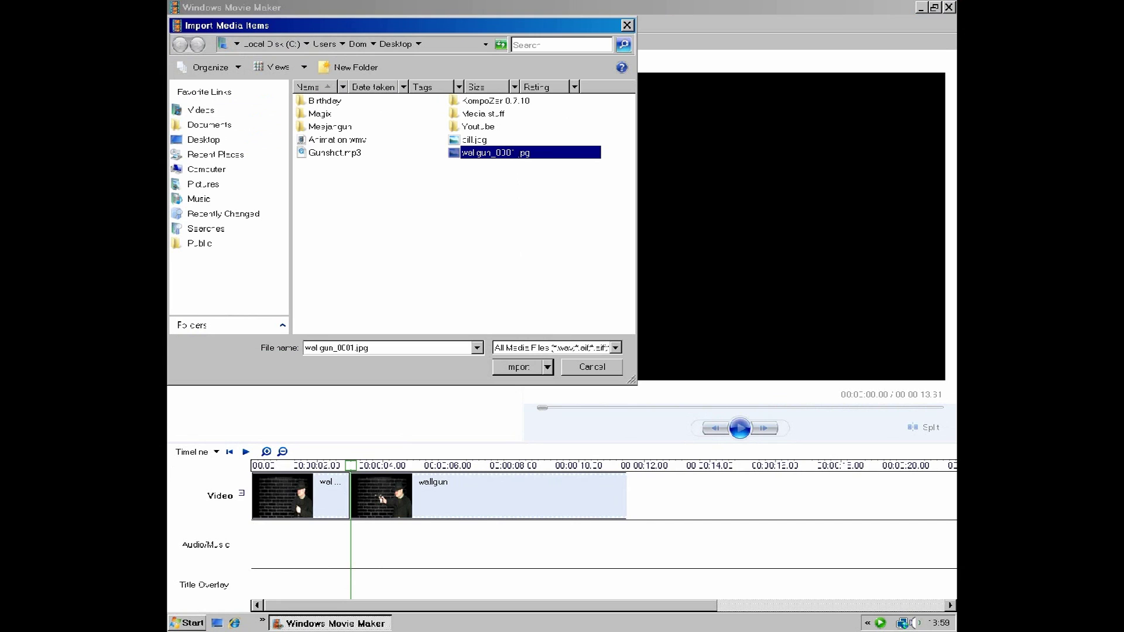
pyautogui.press('Return')
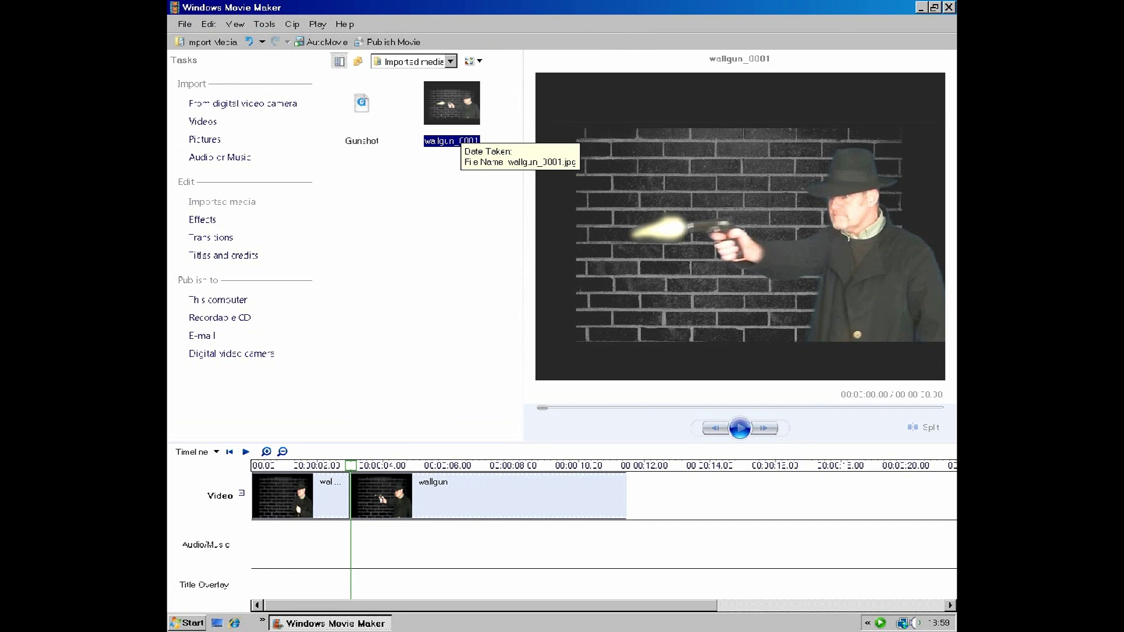
pyautogui.moveTo(452, 104); pyautogui.dragTo(389, 462)
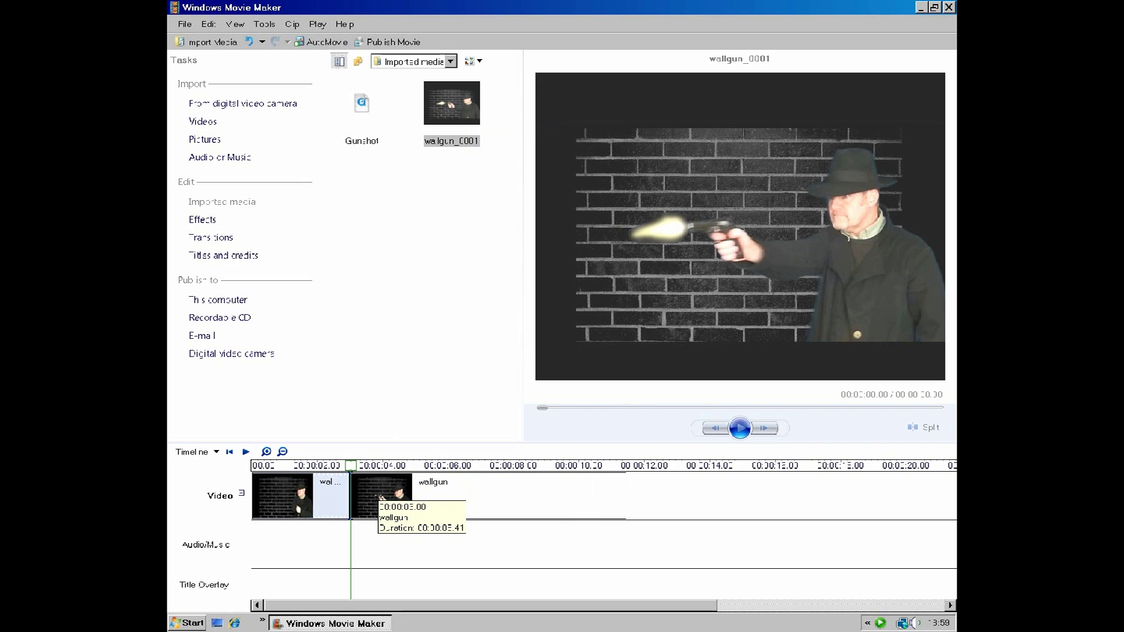
pyautogui.moveTo(381, 496); pyautogui.dragTo(375, 497)
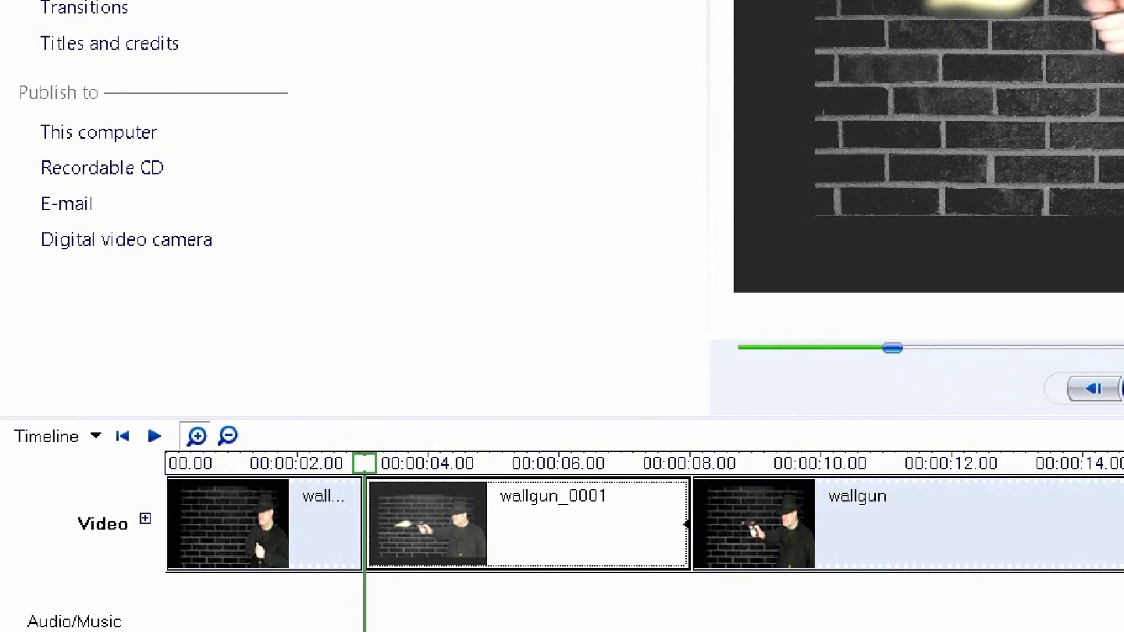
# - Trim the end of the wallgun_0001 still until it lasts only a small fraction of a second, and preview the shot
pyautogui.click(197, 435)
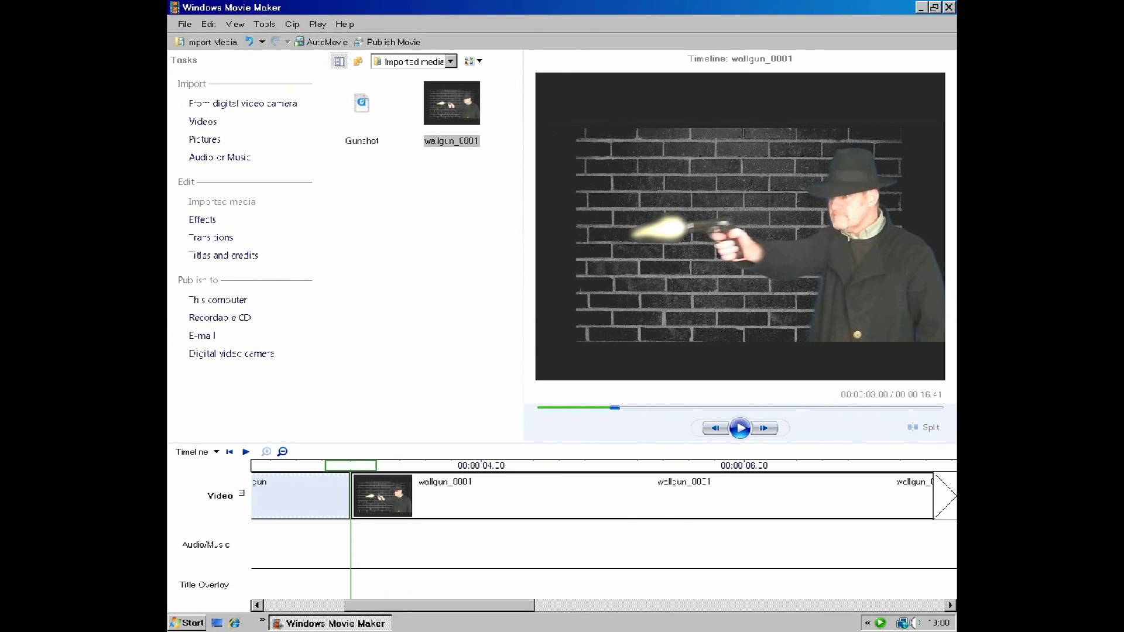
pyautogui.moveTo(392, 606); pyautogui.dragTo(433, 606)
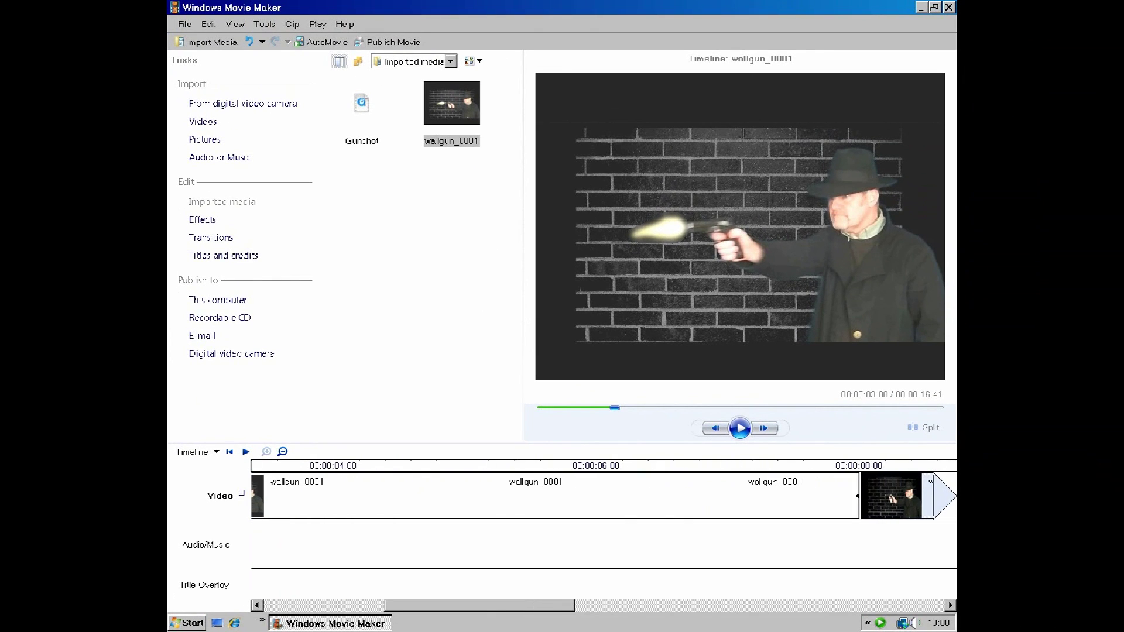
pyautogui.click(848, 498)
pyautogui.moveTo(848, 499); pyautogui.dragTo(308, 498)
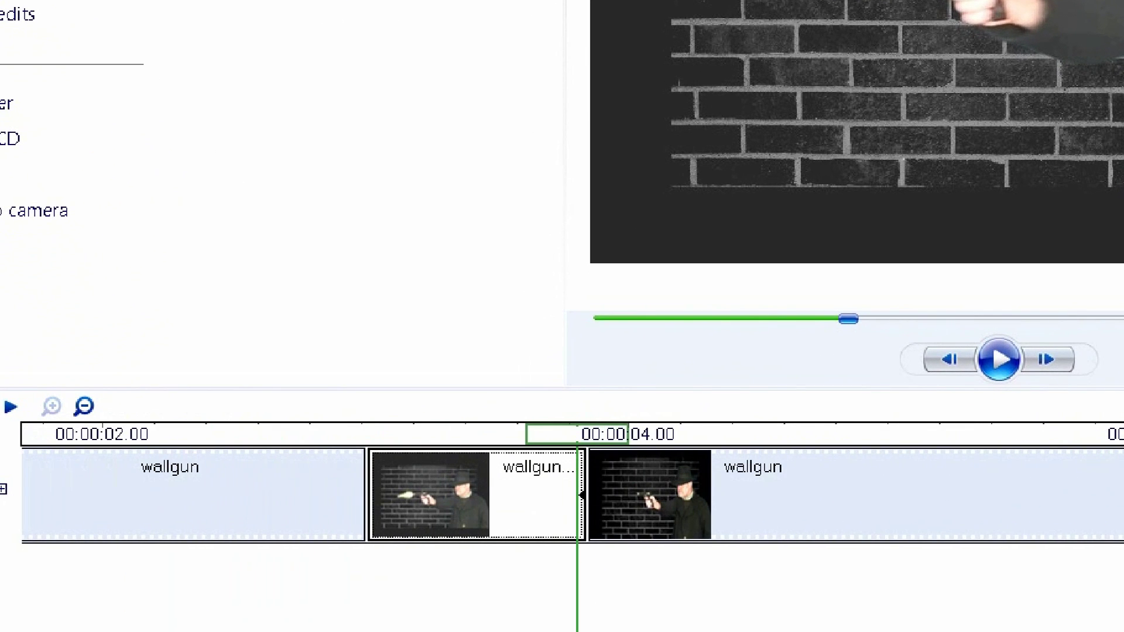
pyautogui.moveTo(581, 495); pyautogui.dragTo(379, 496)
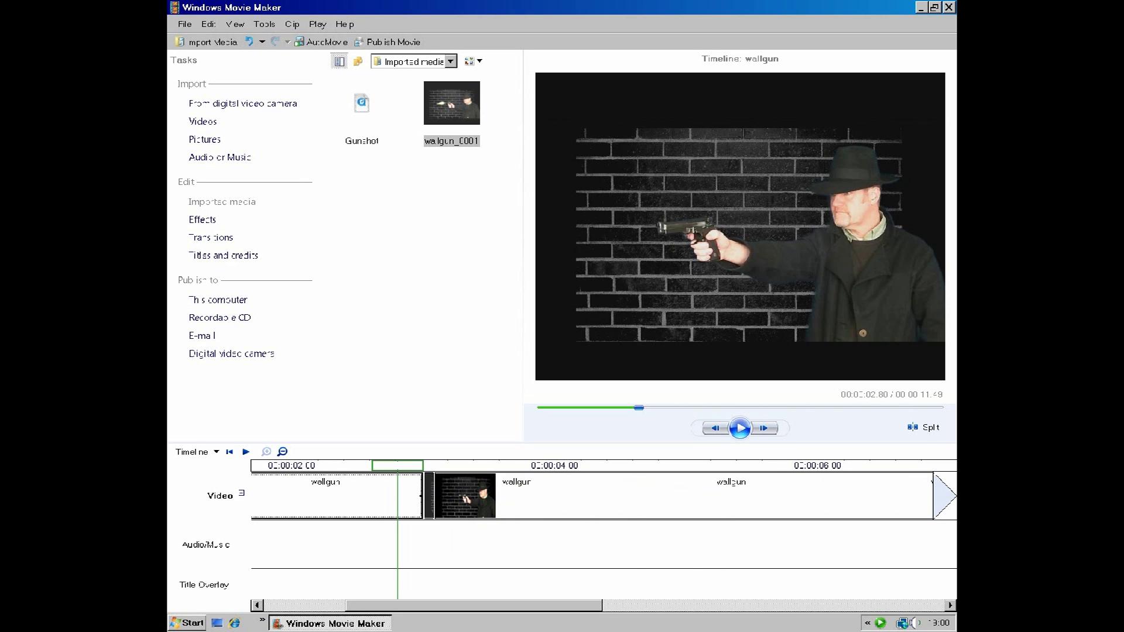
pyautogui.click(740, 428)
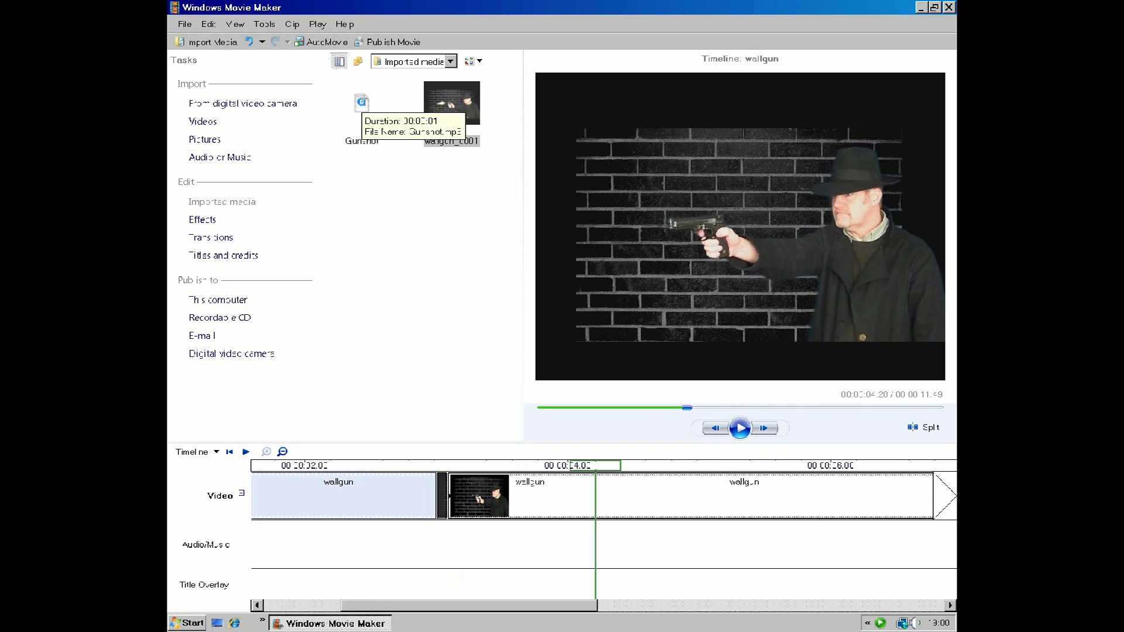
# - Add the Gunshot sound to the audio track, starting where the muzzle flash still begins
pyautogui.moveTo(362, 104); pyautogui.dragTo(367, 198)
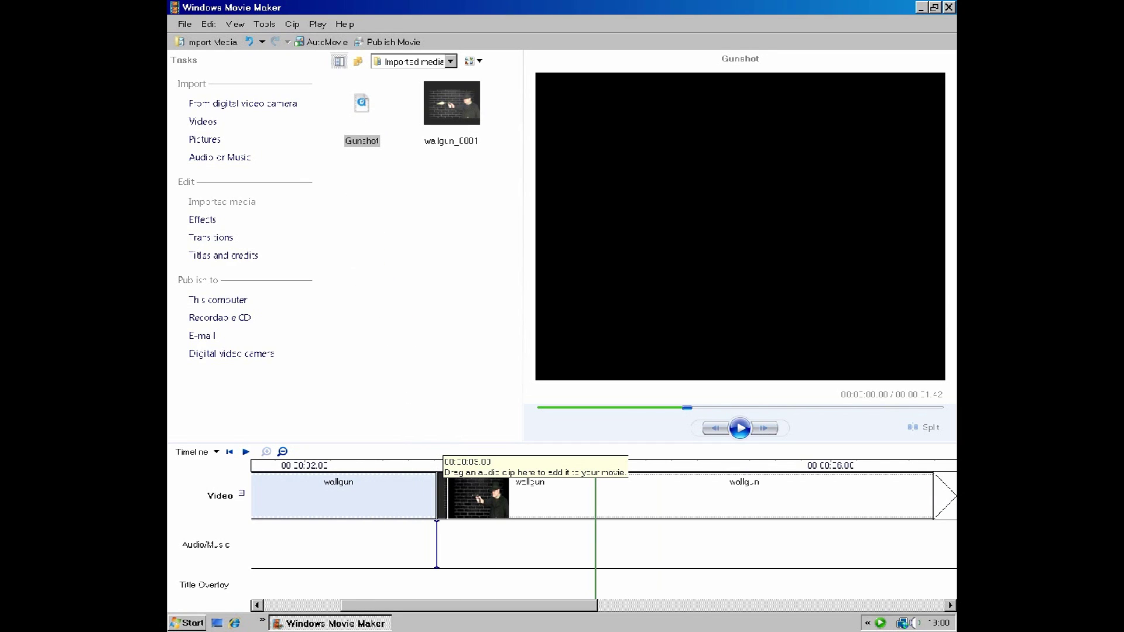
pyautogui.moveTo(438, 545); pyautogui.dragTo(440, 544)
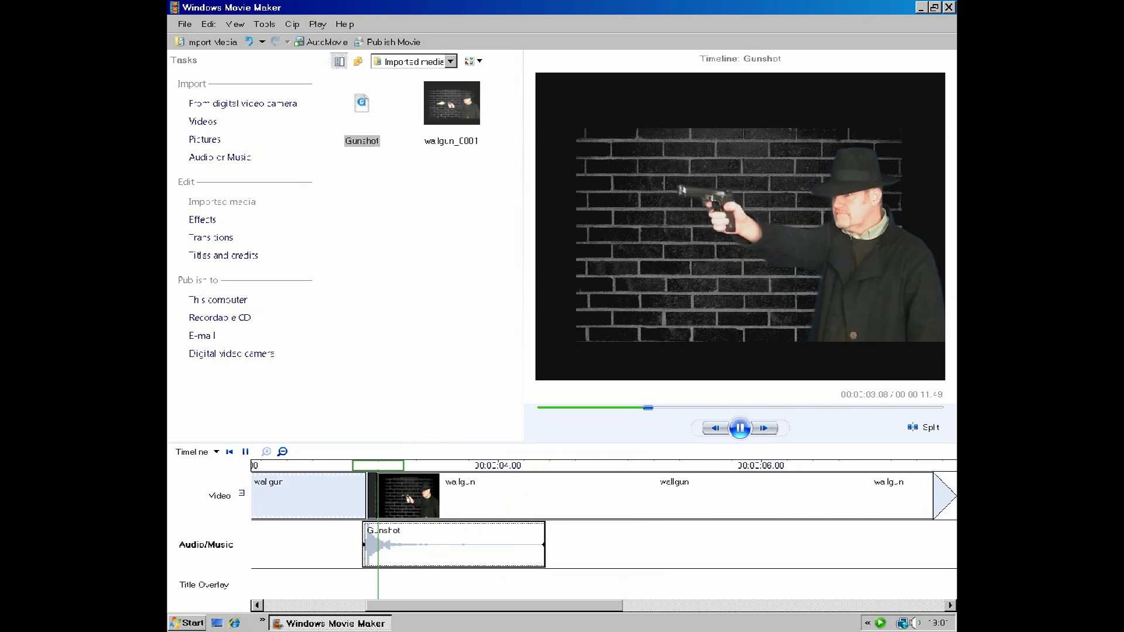